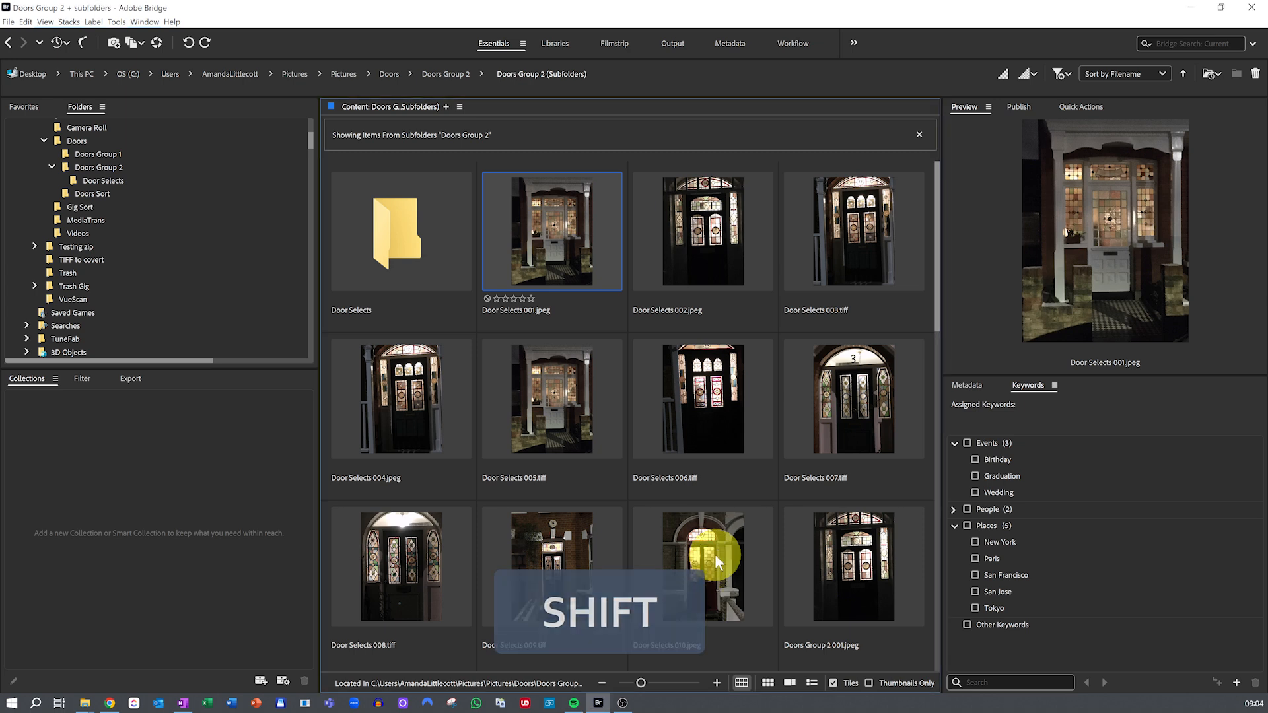
# Create the keyword Stain Glass and assign it to the photos Door Selects 001 through 010.
pyautogui.keyDown('shift'); pyautogui.click(730, 547); pyautogui.keyUp('shift')
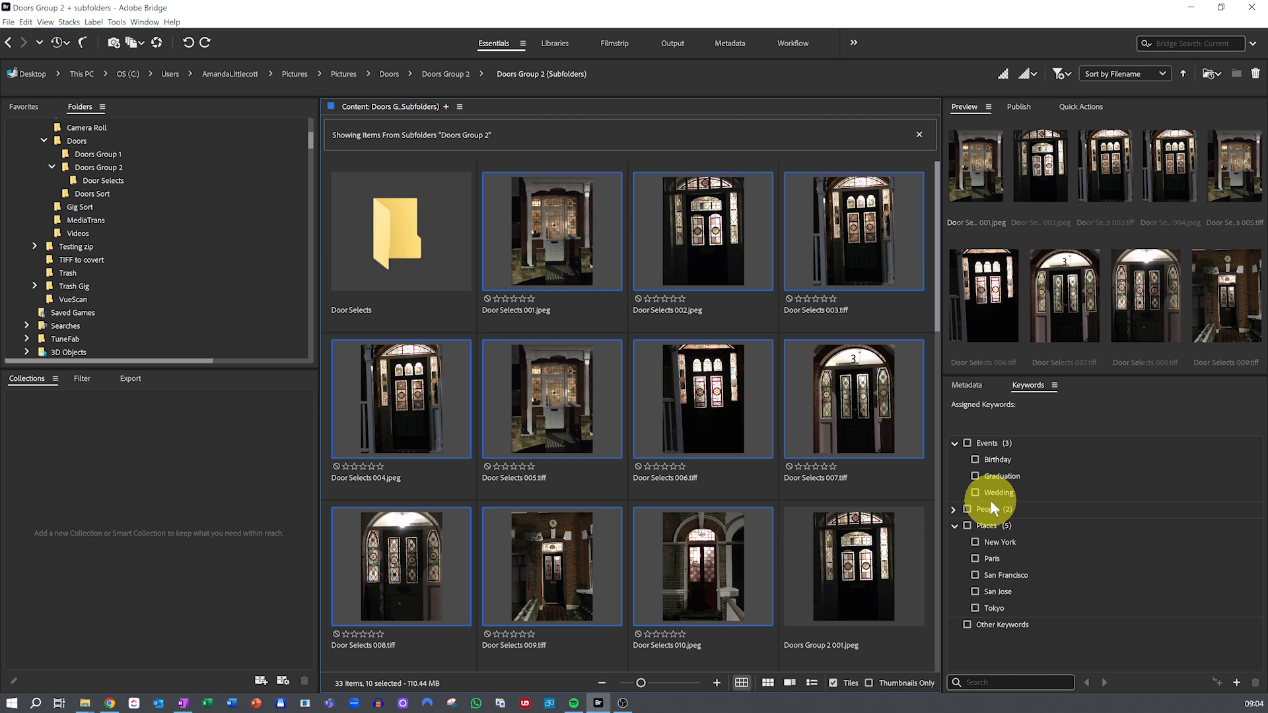
pyautogui.click(1236, 682)
pyautogui.write('stain G')
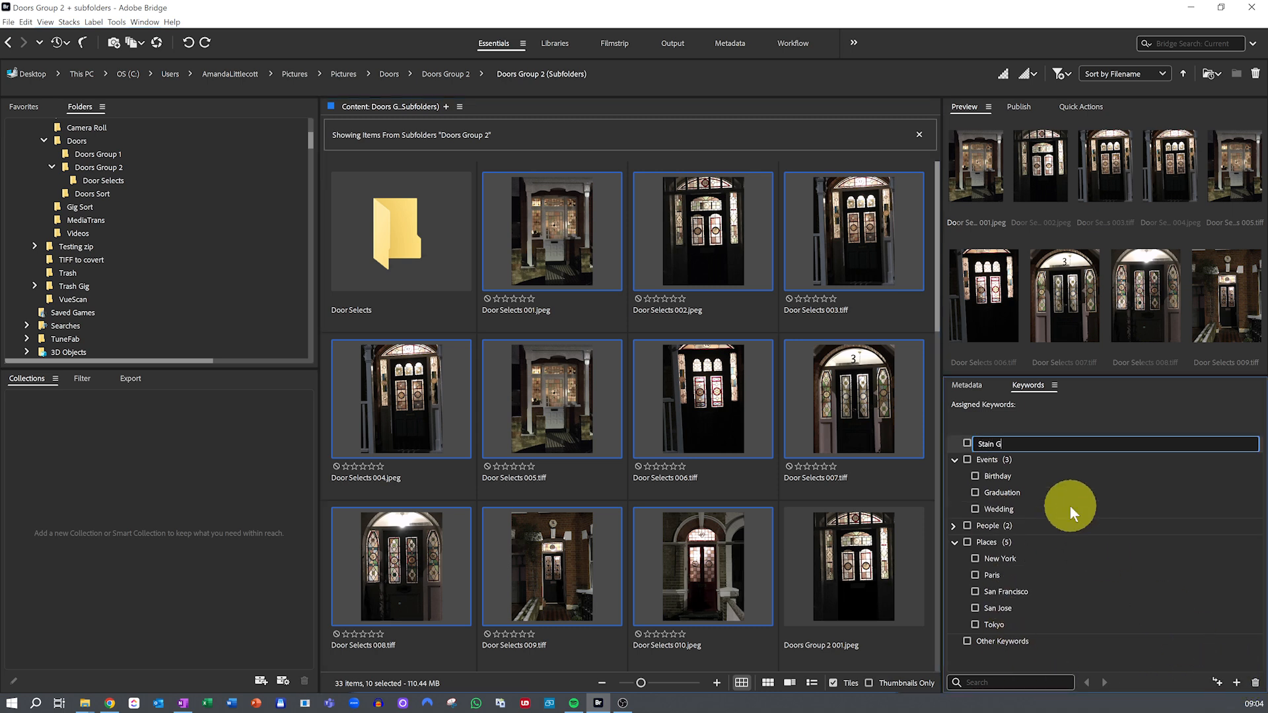
pyautogui.write('lass')
pyautogui.press('Return')
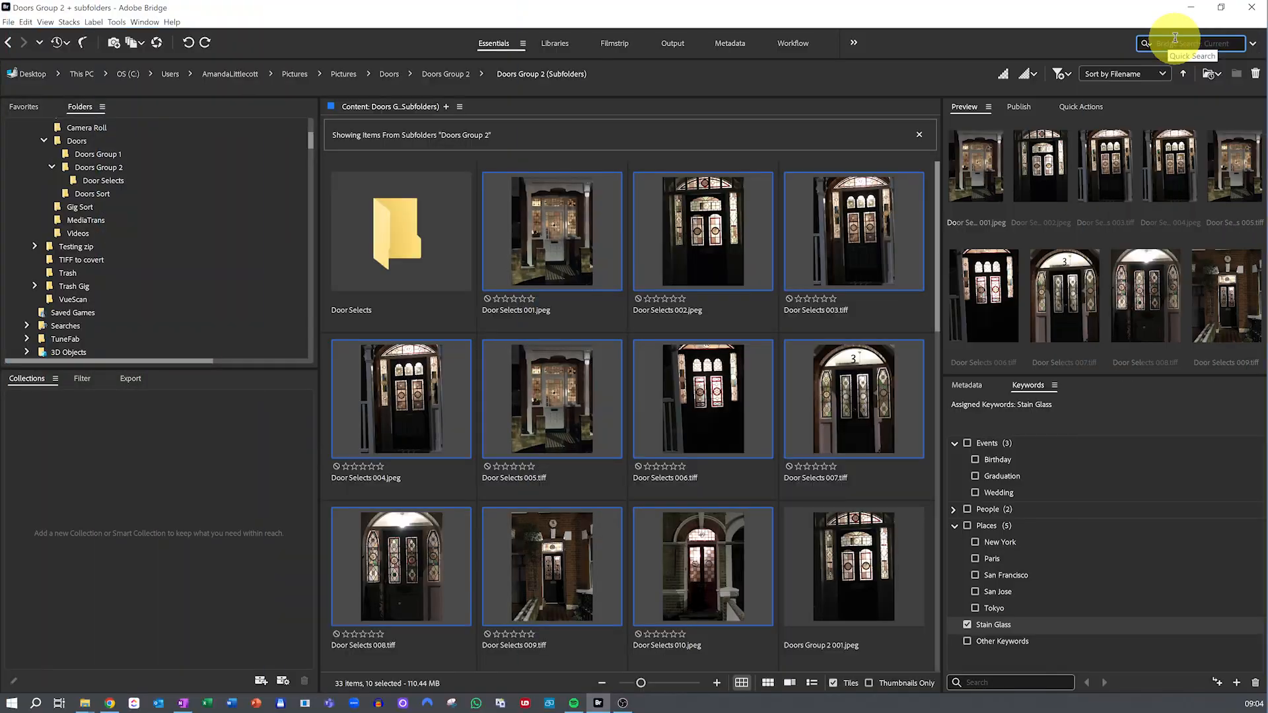
# Search the current location for Stain Glass using the suggested keyword.
pyautogui.write('Stain')
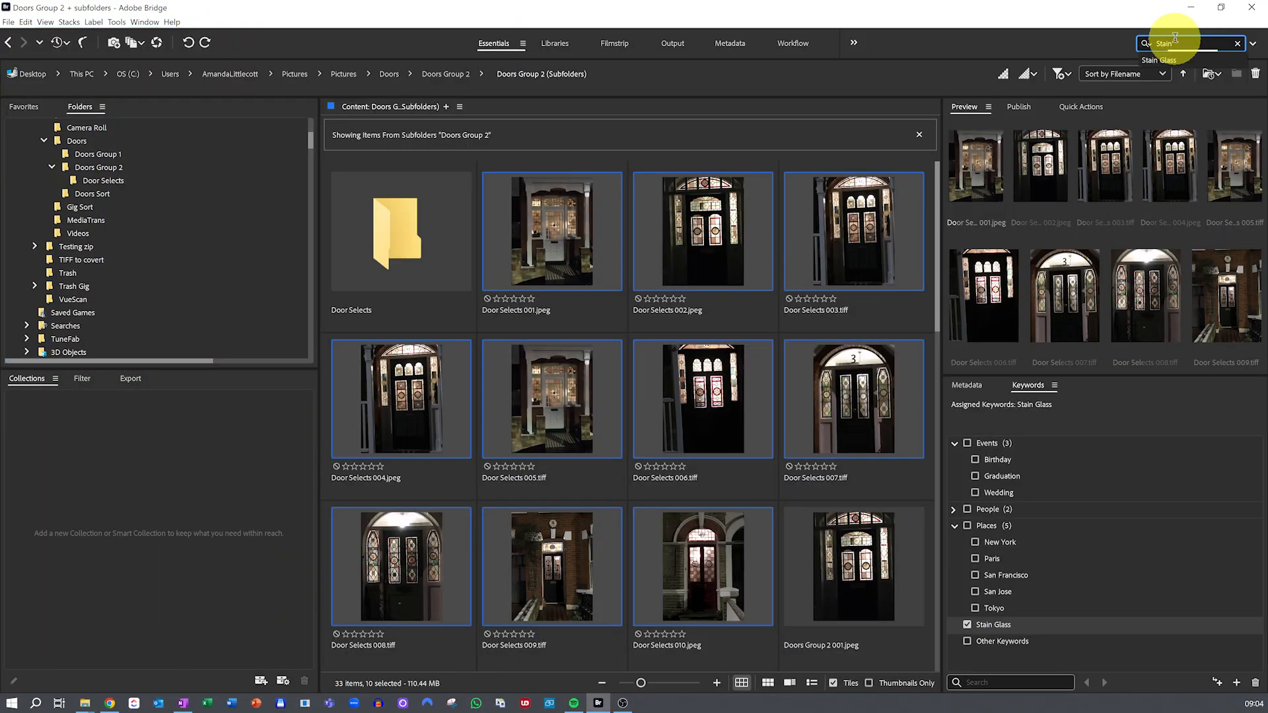
pyautogui.write(' Glass')
pyautogui.click(1158, 60)
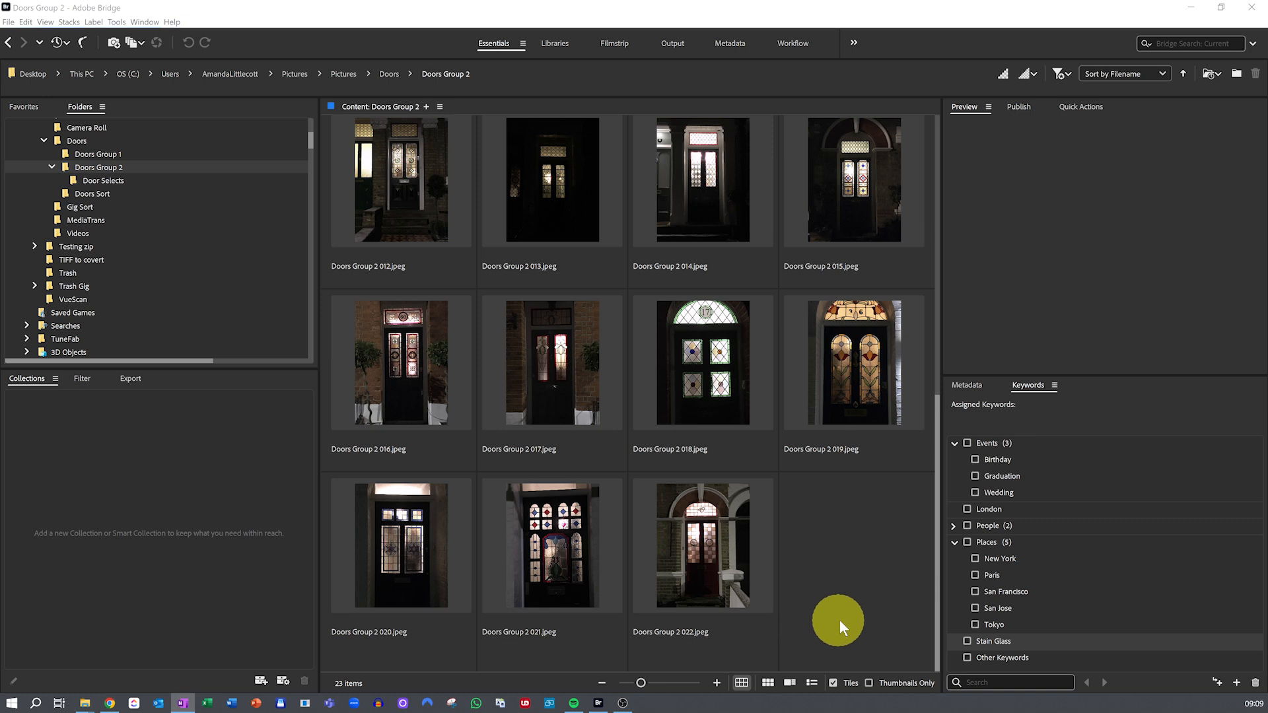
# Rename the Stain Glass keyword as Stain Glass Window.
pyautogui.rightClick(1031, 643)
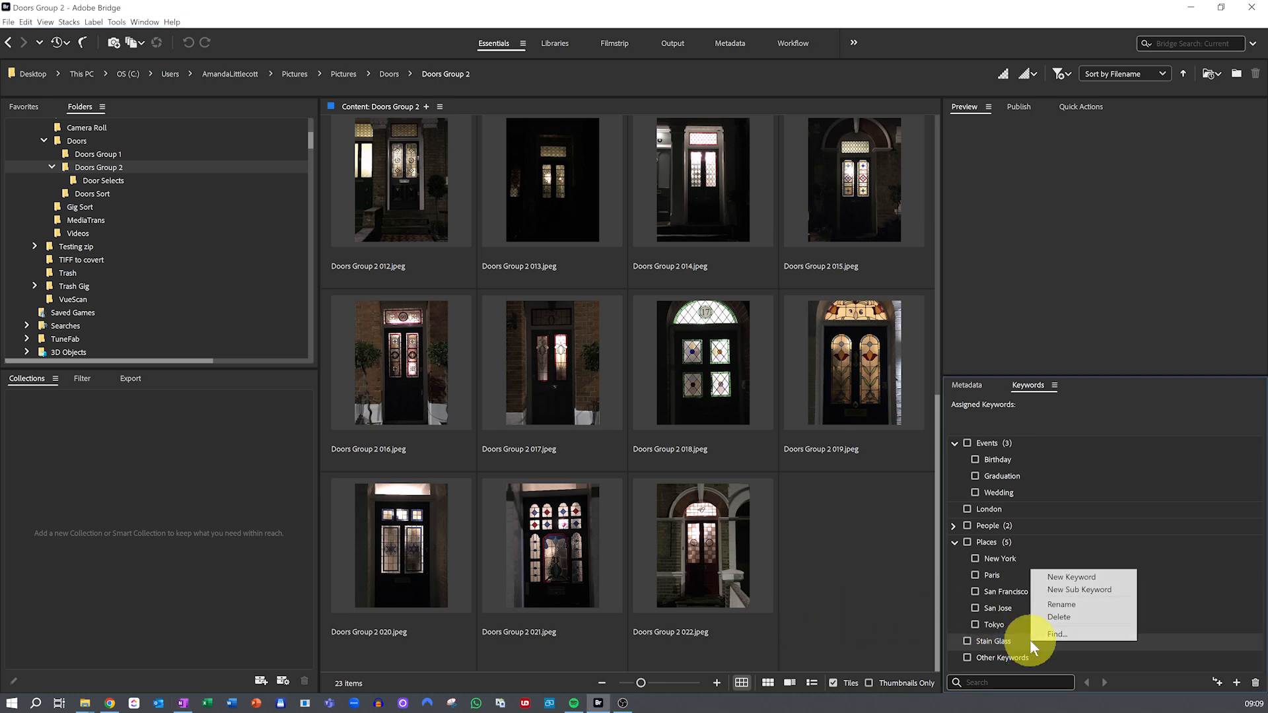
pyautogui.click(1065, 603)
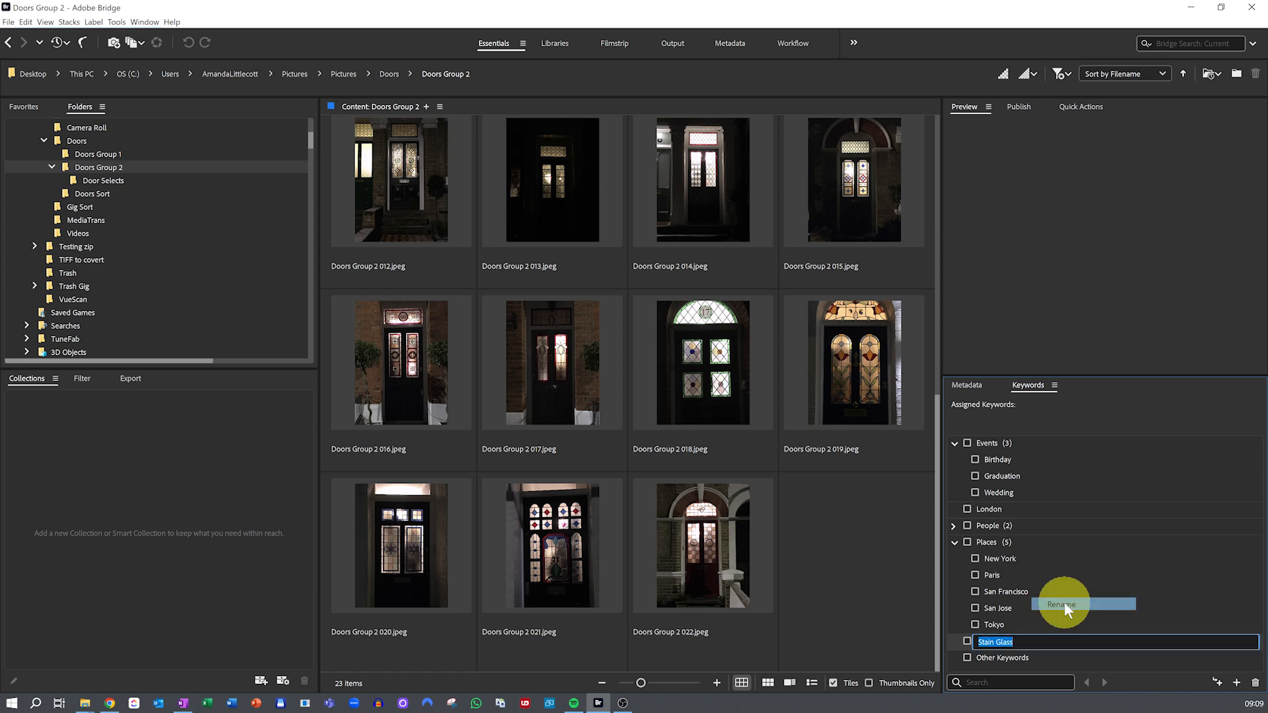
pyautogui.press('Right')
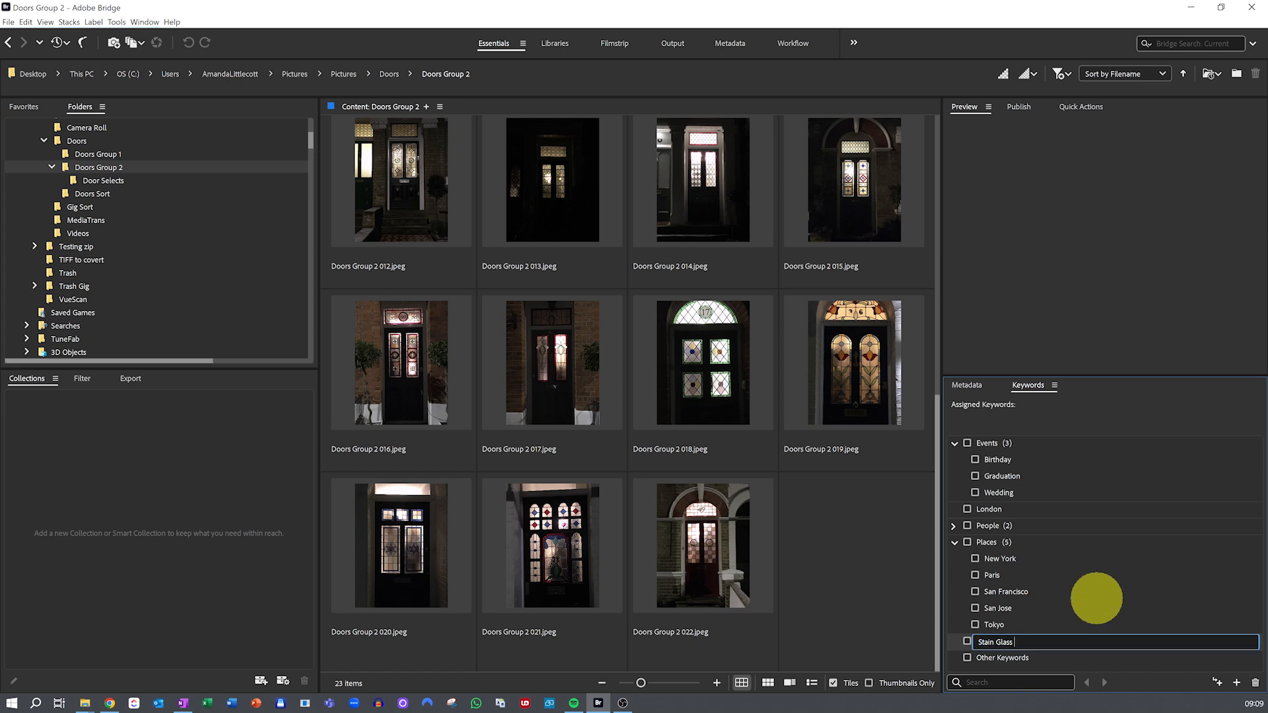
pyautogui.write('Window')
pyautogui.press('Return')
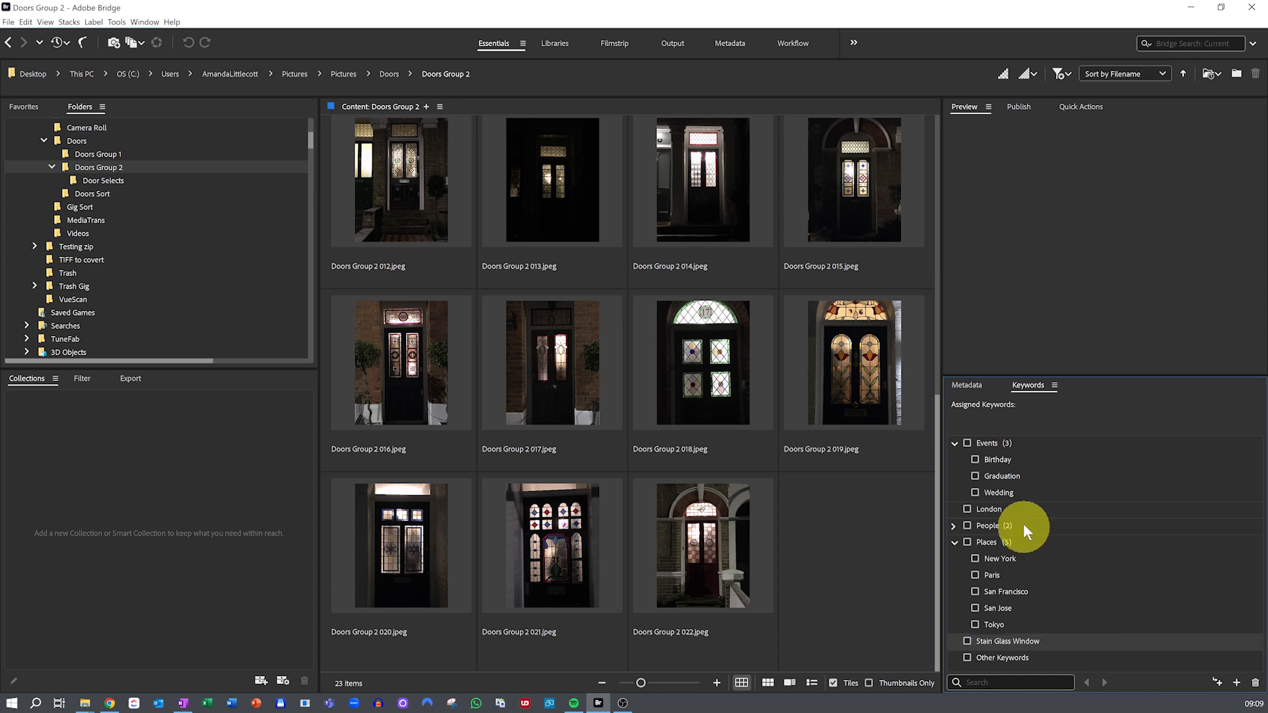
# Move the London keyword into the Places group and start exporting the keyword list.
pyautogui.click(997, 509)
pyautogui.moveTo(989, 505); pyautogui.dragTo(987, 549)
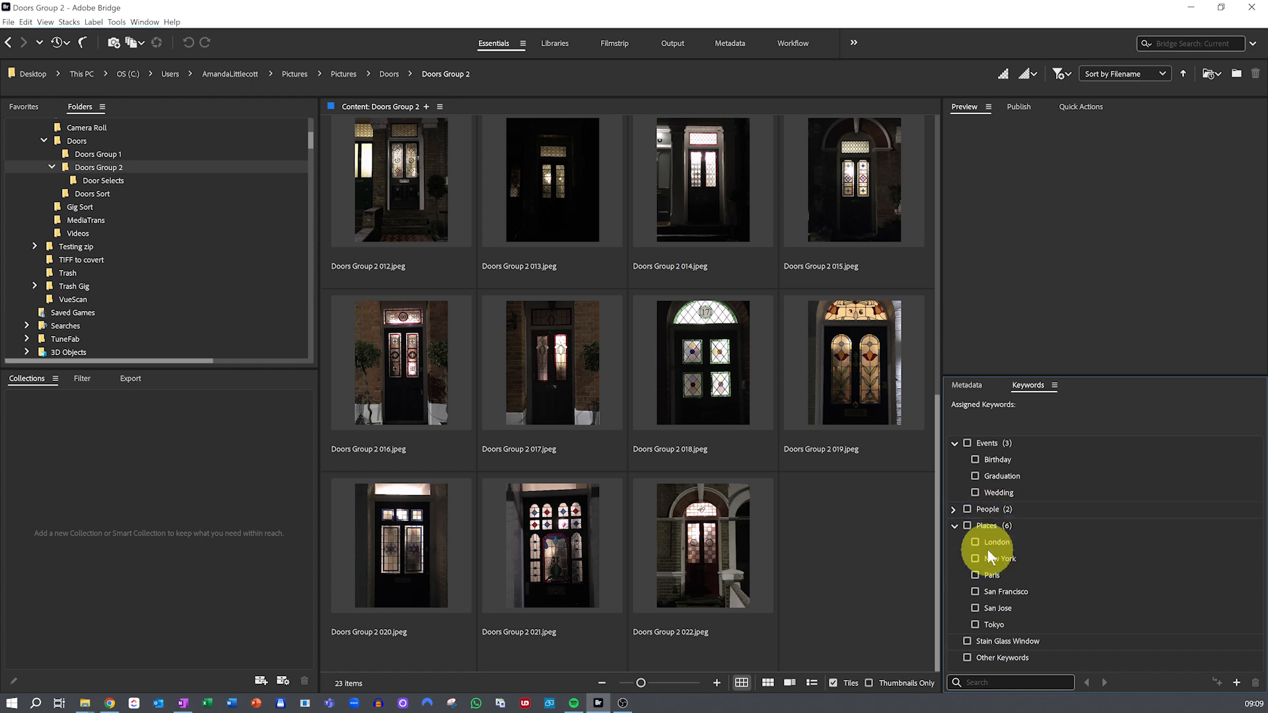
pyautogui.rightClick(1038, 384)
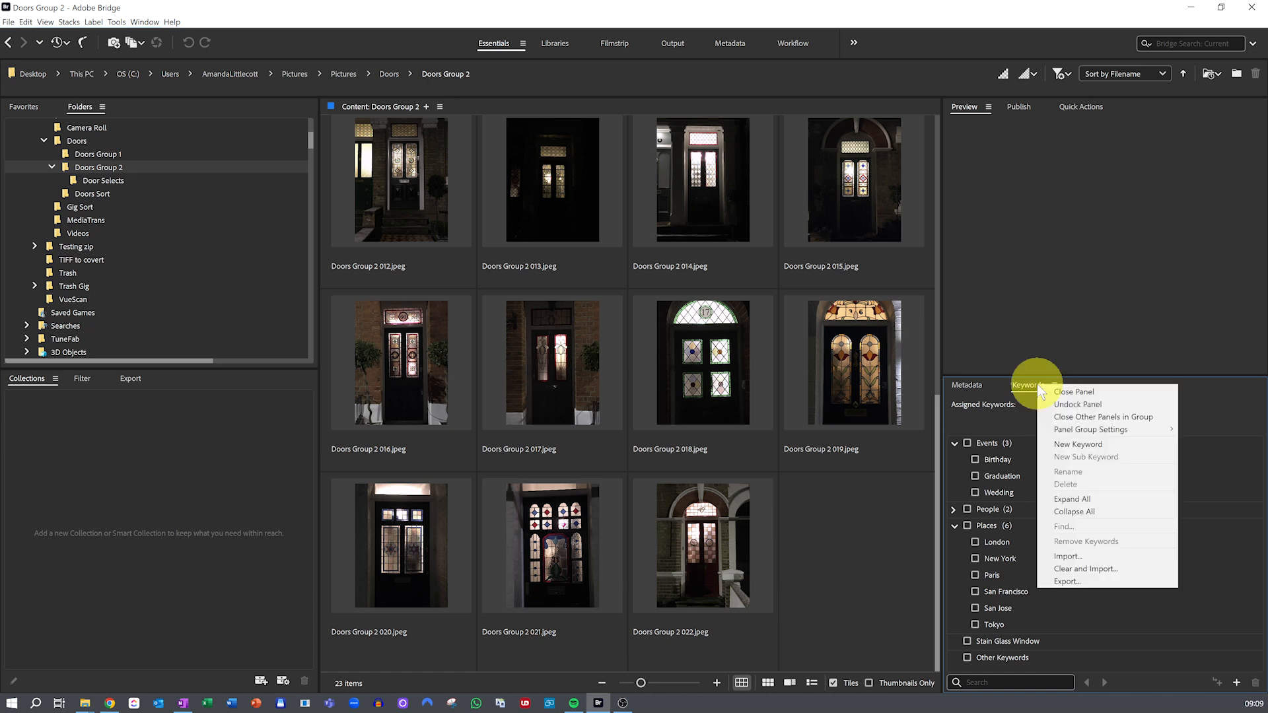
pyautogui.click(1055, 582)
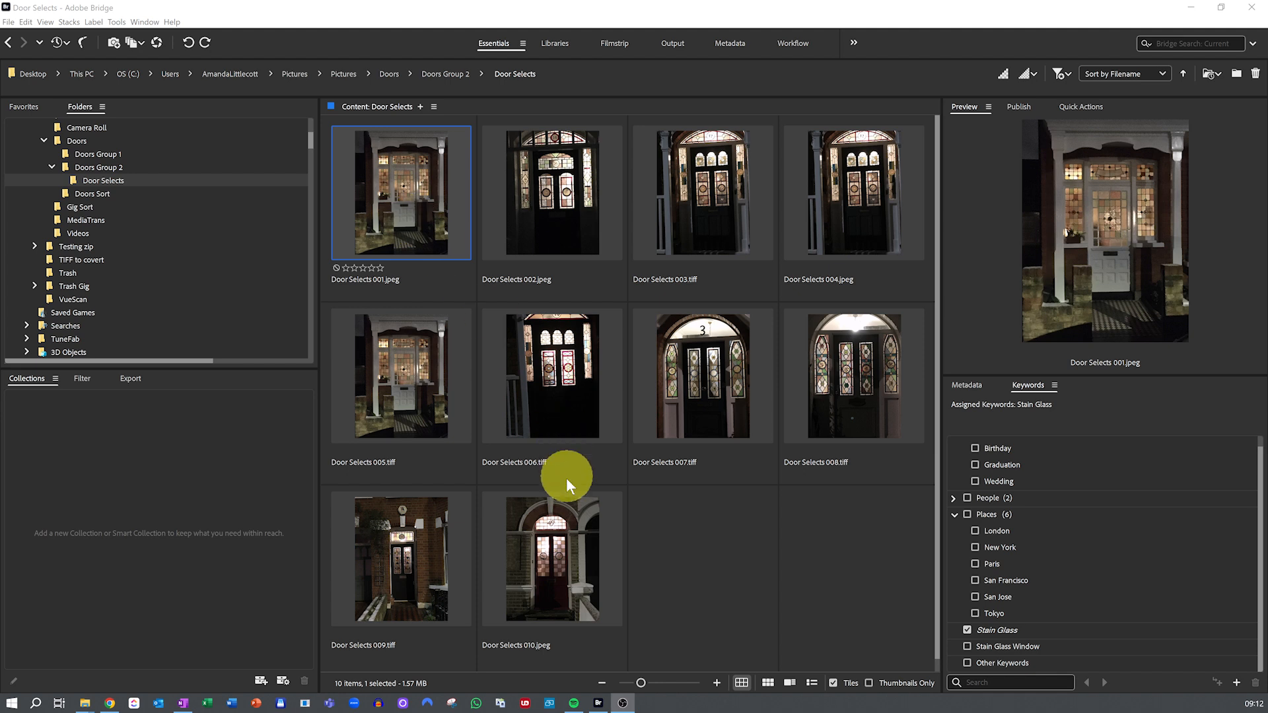
# Give all the photos from Door Selects 001 to 010 a five-star rating and clear the selection.
pyautogui.keyDown('shift'); pyautogui.click(561, 534); pyautogui.keyUp('shift')
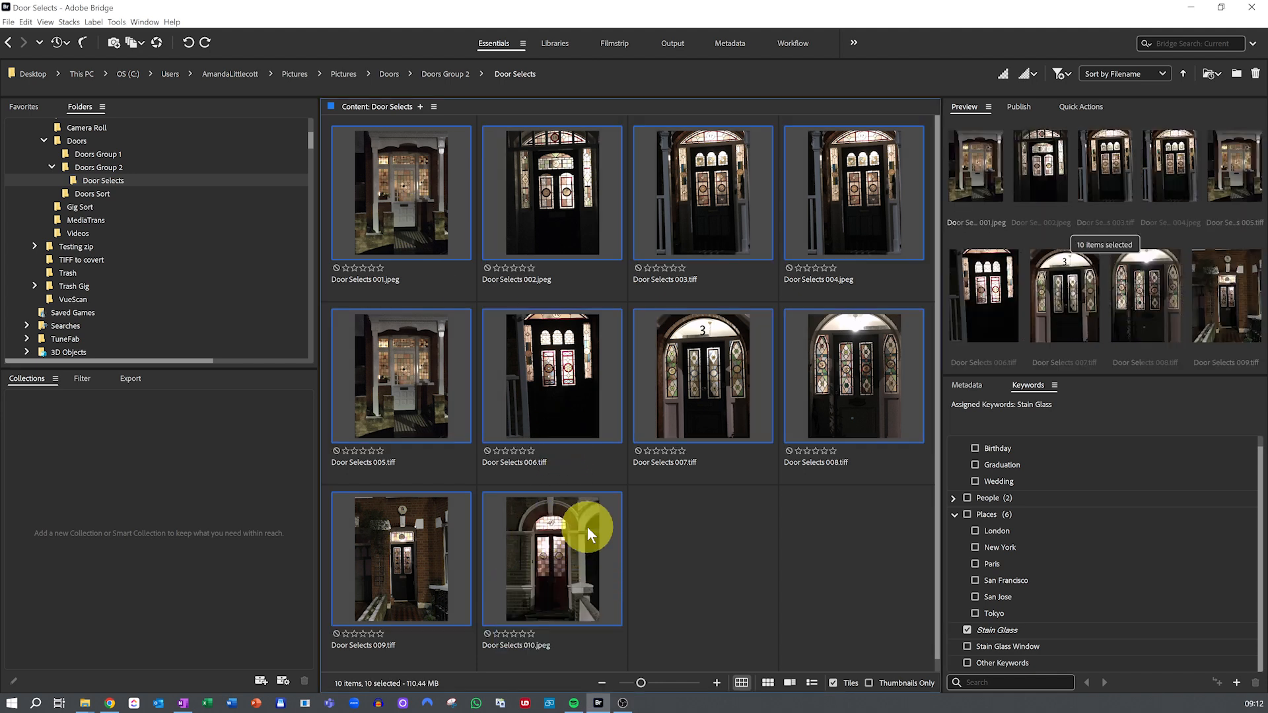
pyautogui.press('5')
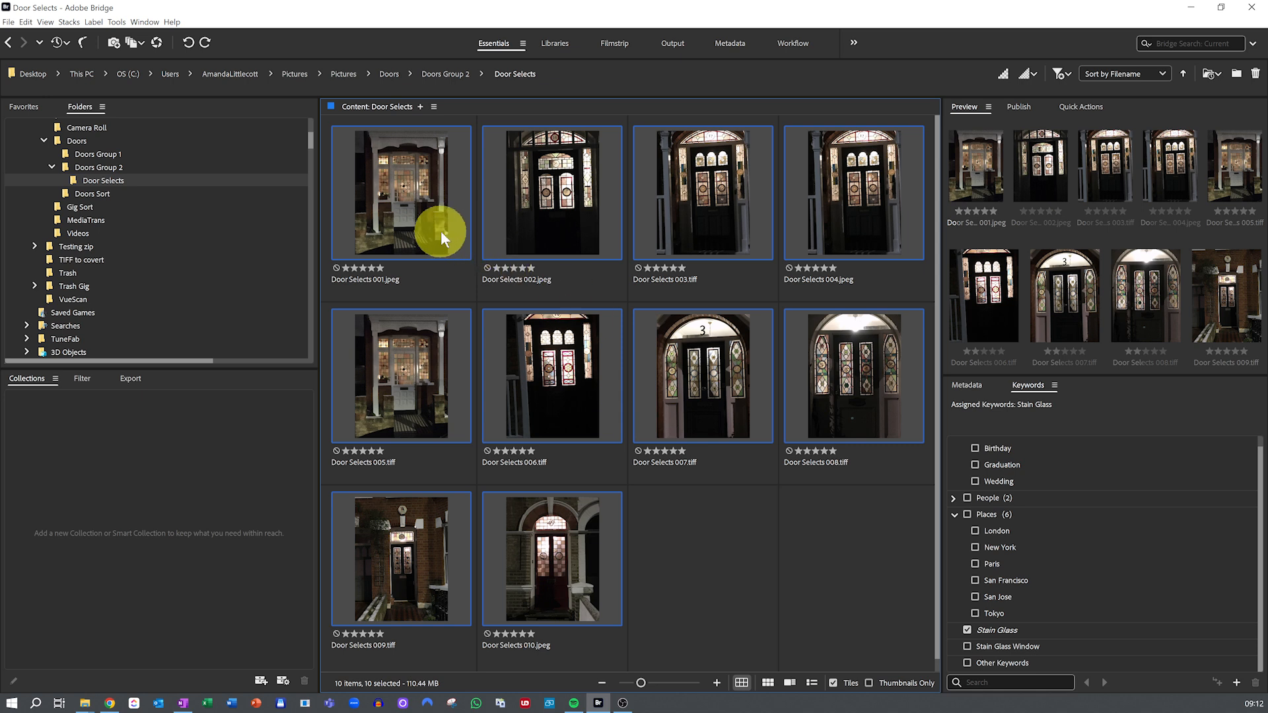
pyautogui.click(699, 527)
# Apply the green label to the photos Door Selects 006 through 010.
pyautogui.click(548, 403)
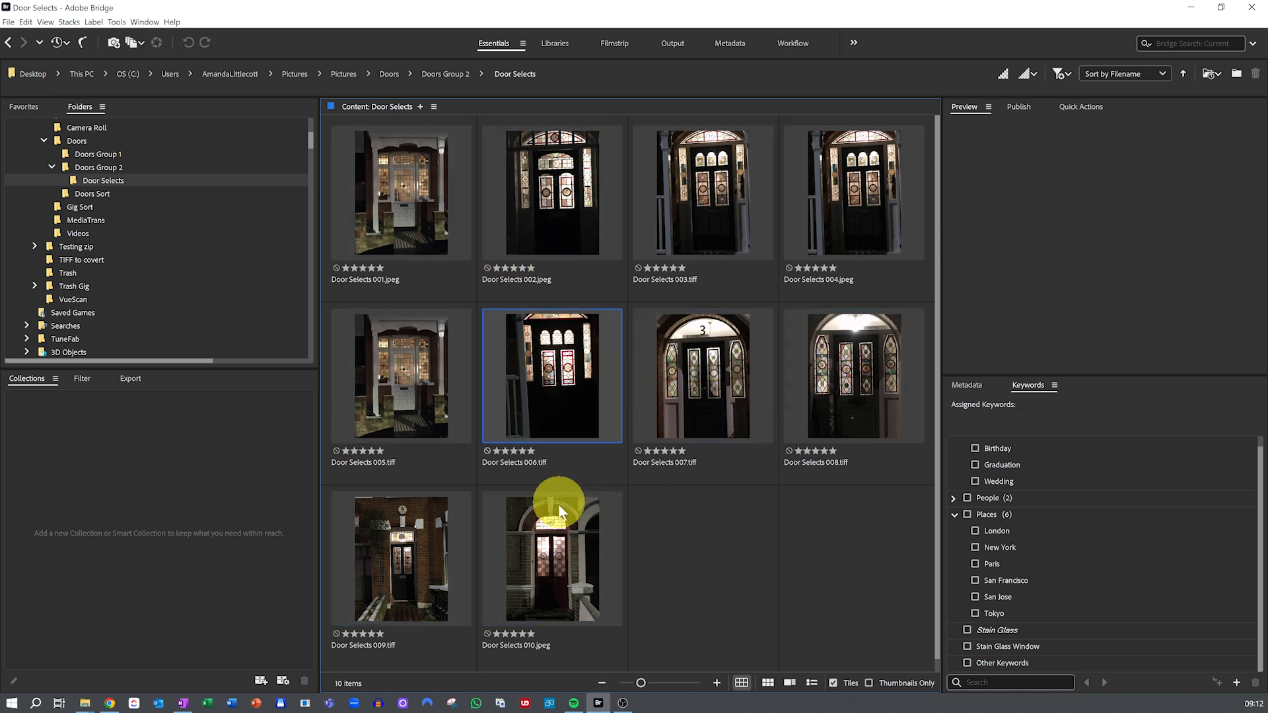
pyautogui.keyDown('shift'); pyautogui.click(566, 532); pyautogui.keyUp('shift')
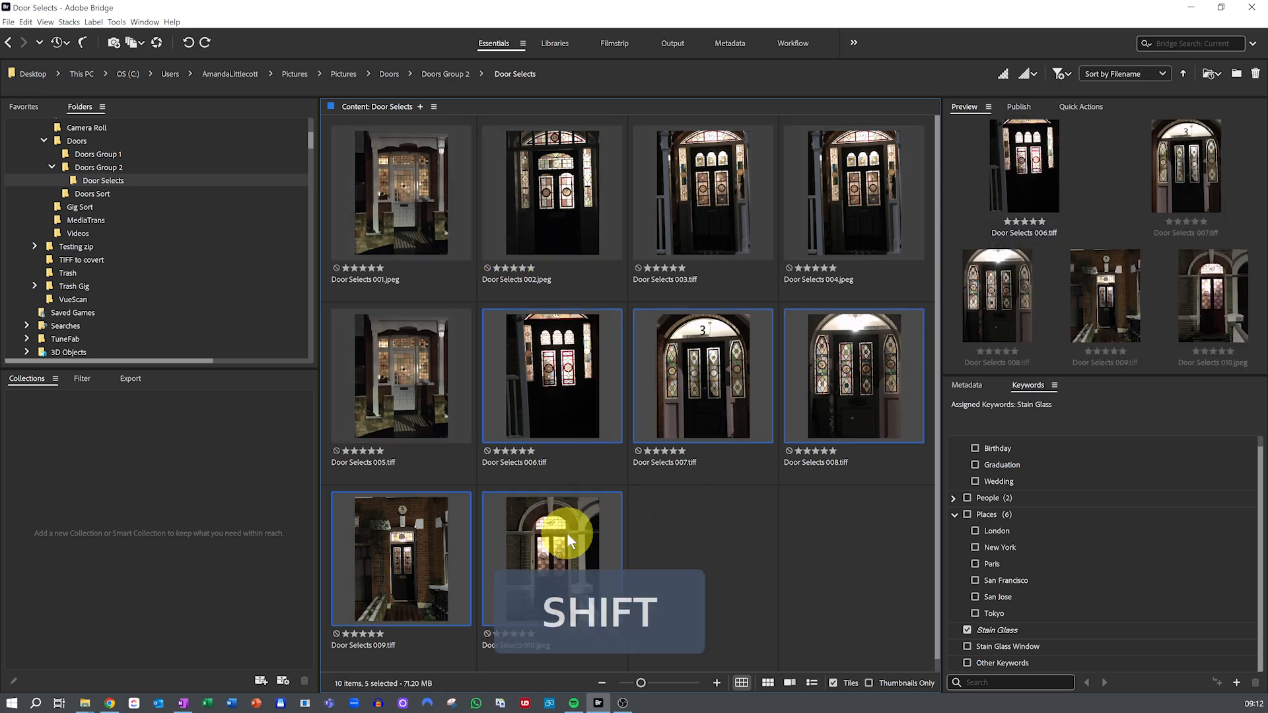
pyautogui.press('8')
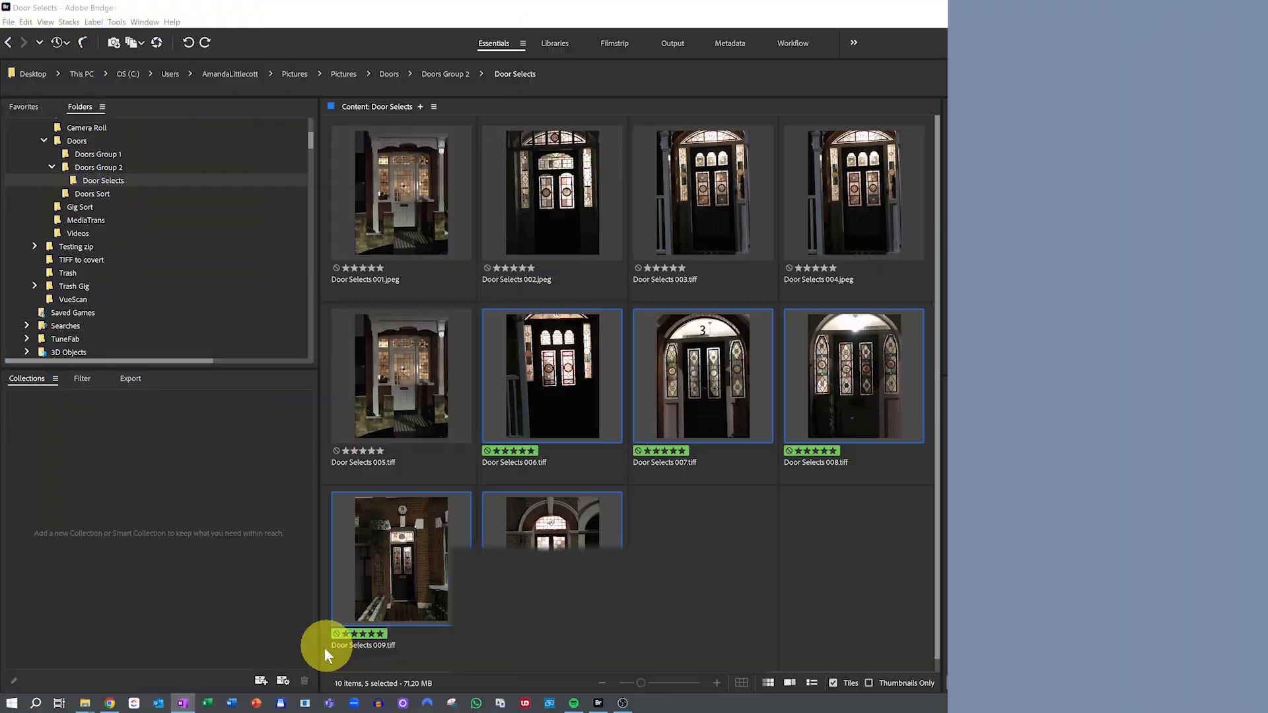
# Start a new smart collection and name it Door Selection.
pyautogui.click(283, 681)
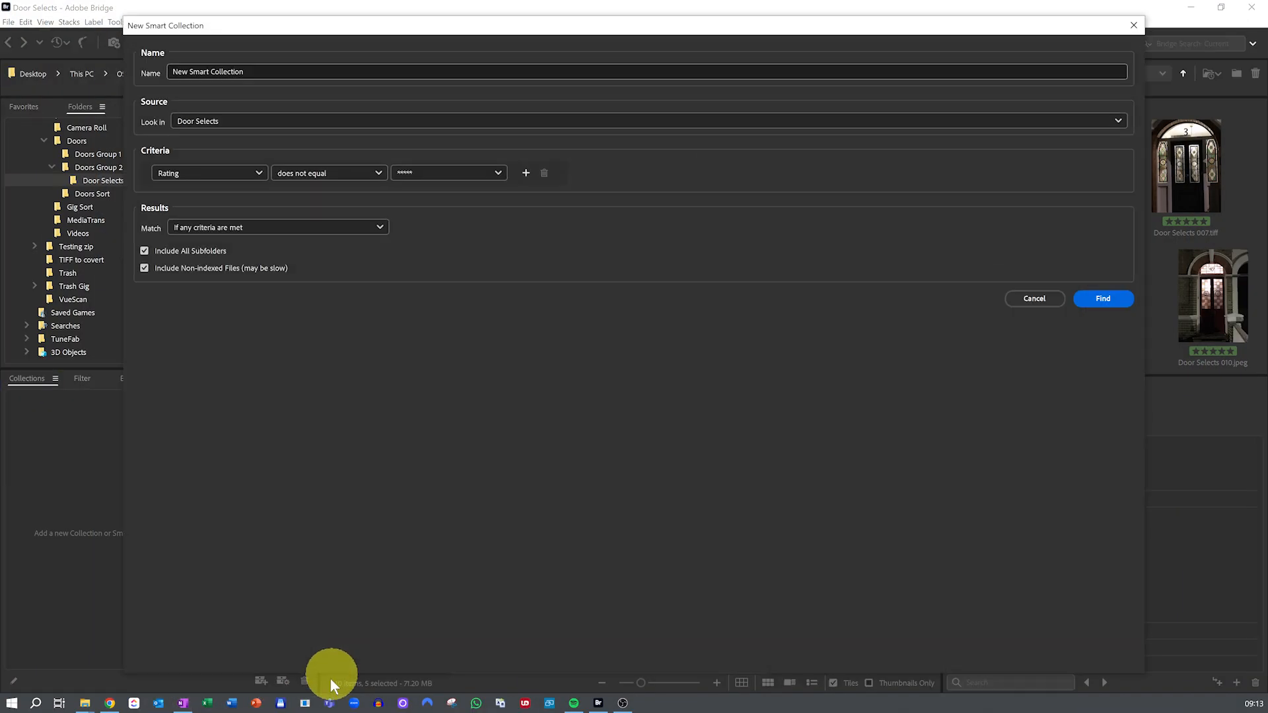
pyautogui.click(252, 71)
pyautogui.moveTo(252, 72); pyautogui.dragTo(129, 83)
pyautogui.write('Doo')
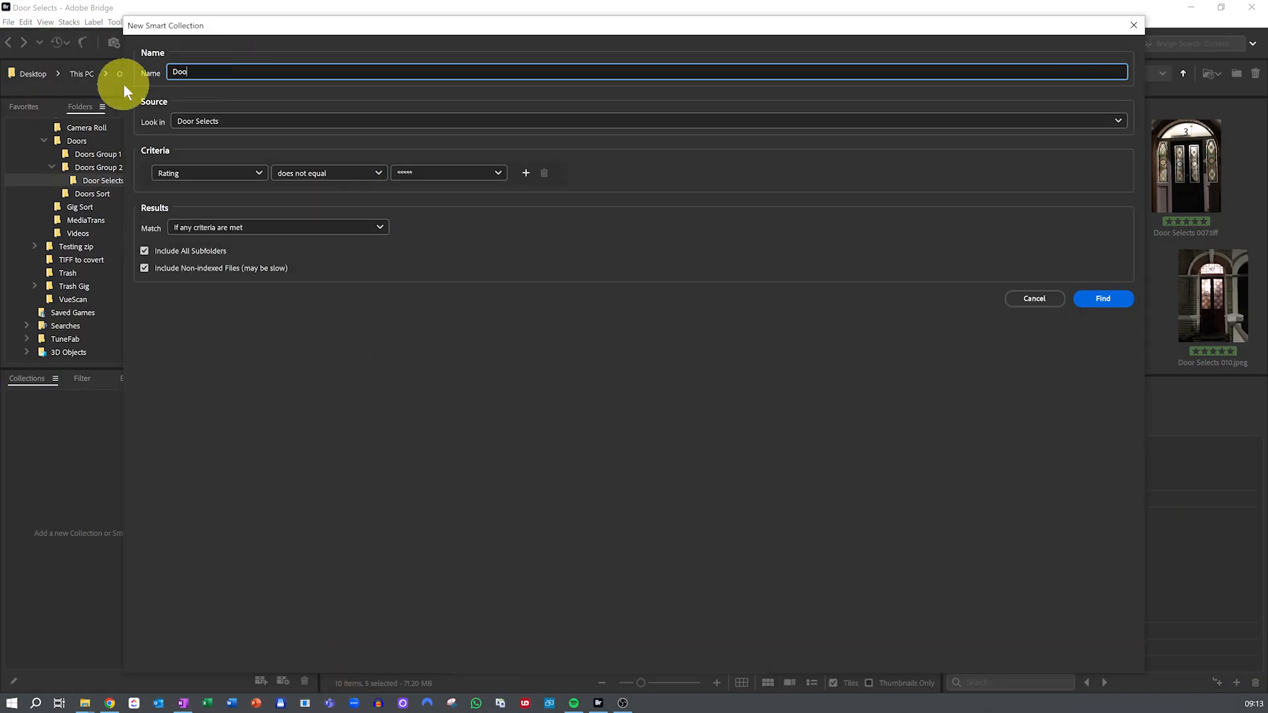
pyautogui.write('r Selection')
# Set the smart collection's first criterion to Rating equals five stars.
pyautogui.click(330, 173)
pyautogui.click(316, 194)
pyautogui.click(422, 173)
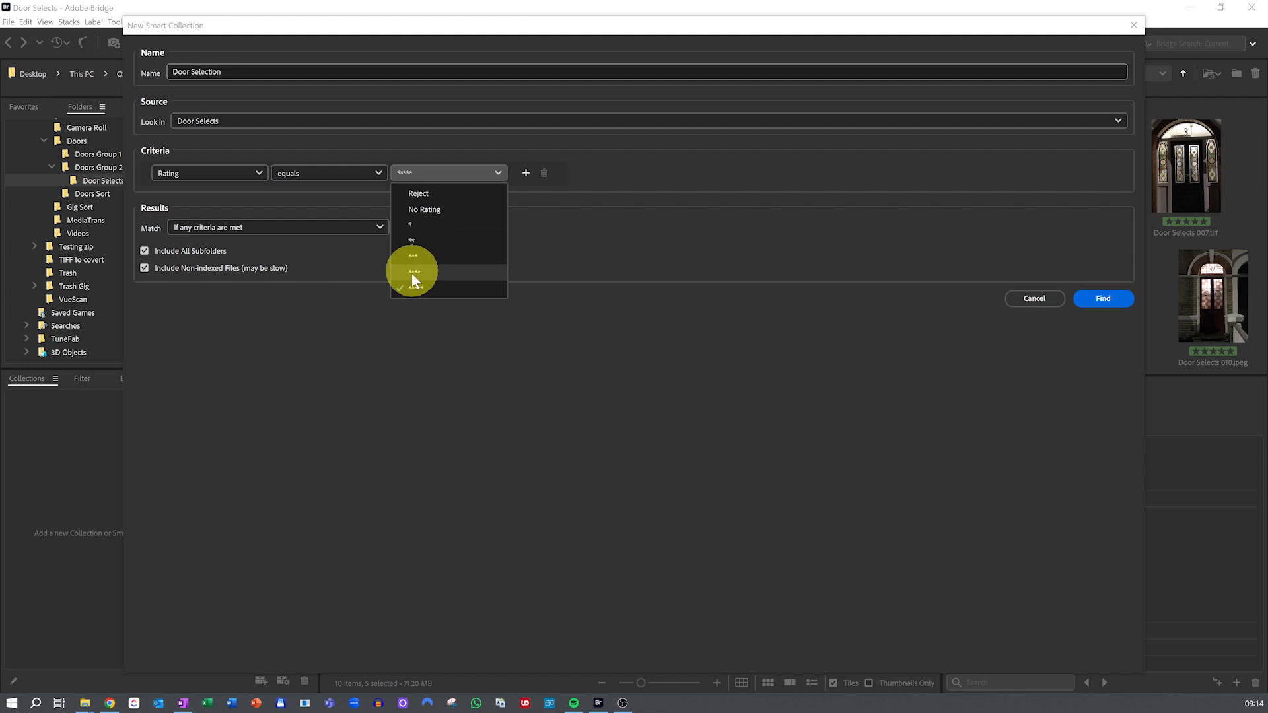
pyautogui.click(561, 269)
# Add a second criterion, Keywords contains Stain Glass Window, and create the smart collection.
pyautogui.click(526, 174)
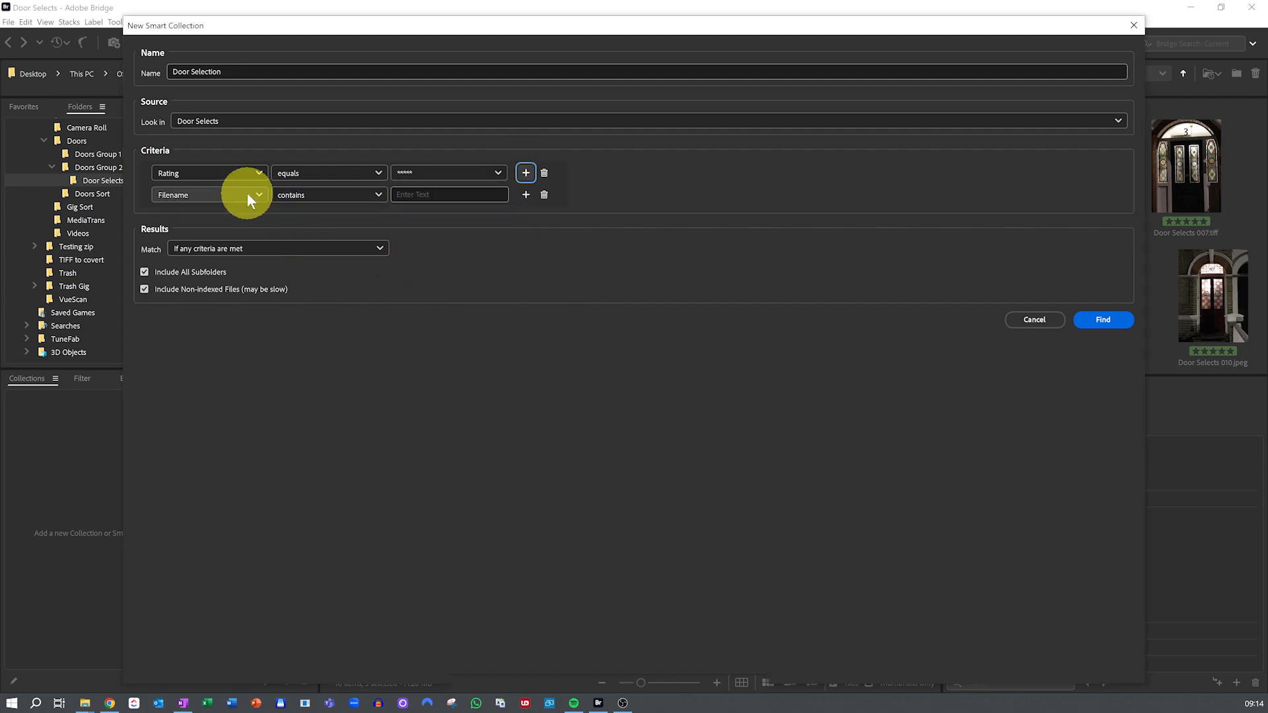
pyautogui.click(247, 193)
pyautogui.click(191, 428)
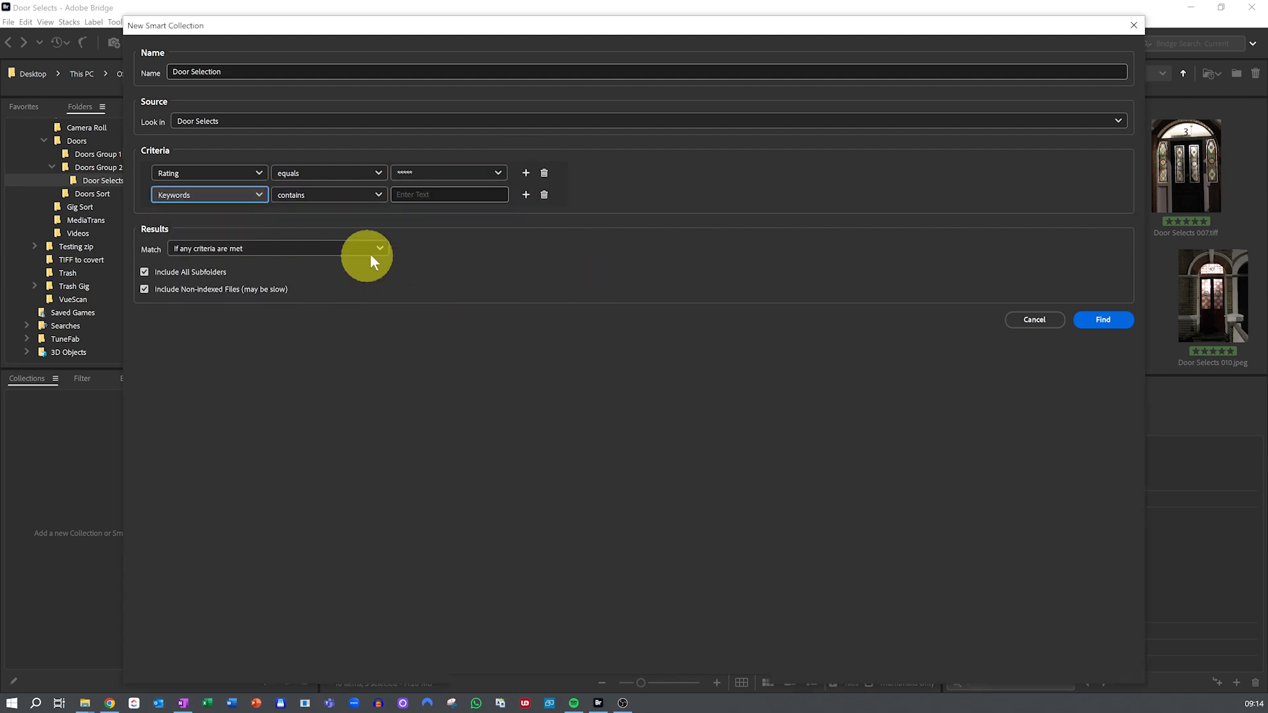
pyautogui.click(423, 194)
pyautogui.write('Stain Glass W')
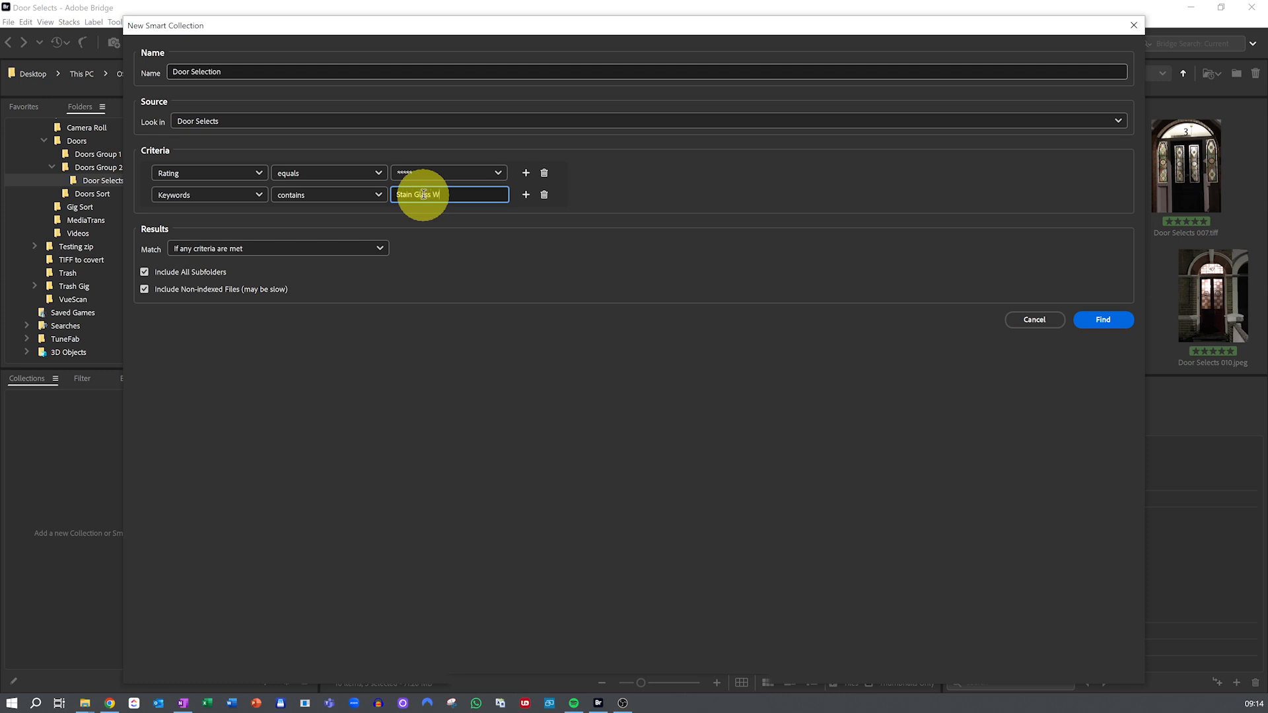
pyautogui.write('indow')
pyautogui.click(1100, 321)
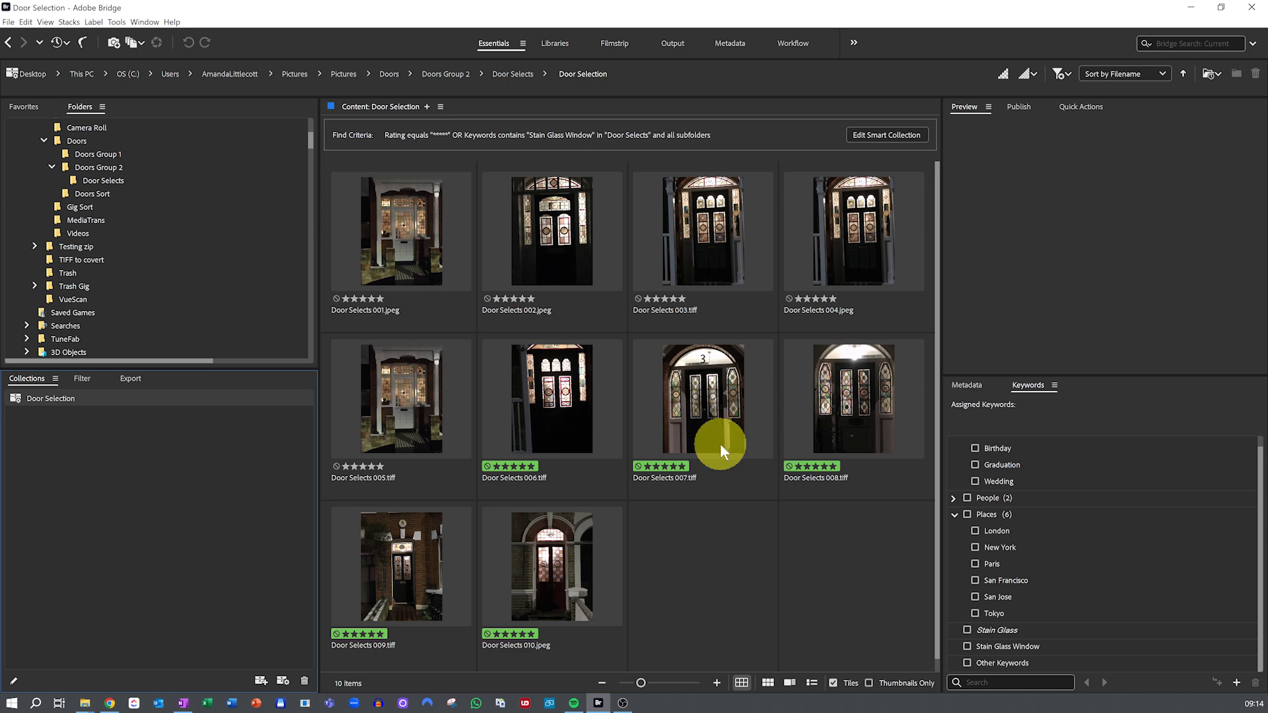